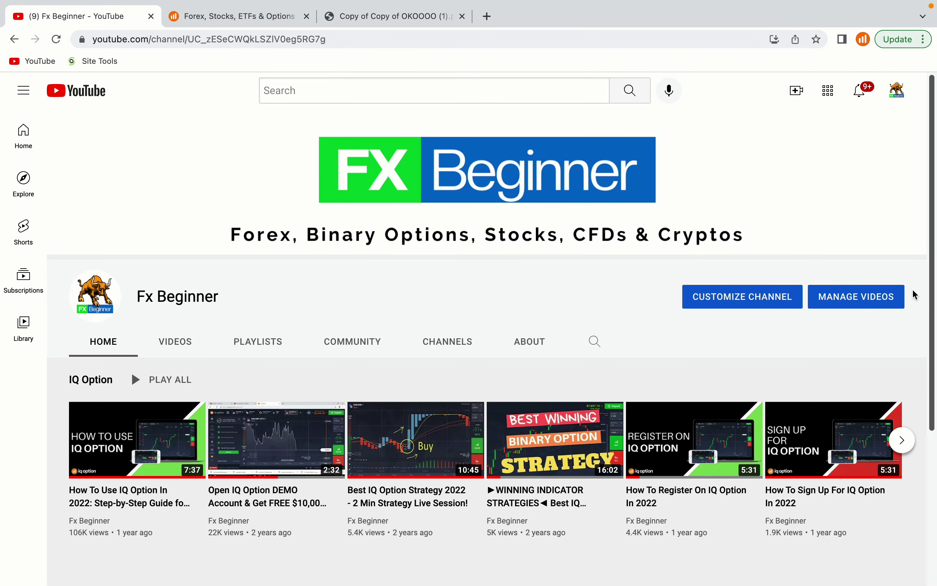
Switch from the Fx Beginner YouTube channel to the iqoption.com browser tab
{"action": "scroll", "coordinate": [916, 295], "scroll_direction": "down", "scroll_amount": 1}
{"action": "scroll", "coordinate": [915, 295], "scroll_direction": "up", "scroll_amount": 1}
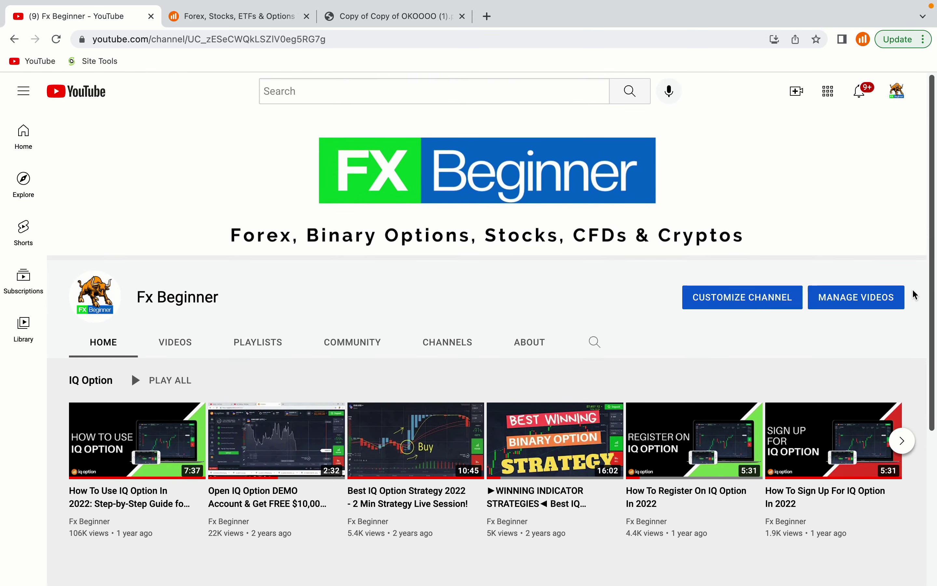
{"action": "scroll", "coordinate": [916, 295], "scroll_direction": "down", "scroll_amount": 1}
{"action": "scroll", "coordinate": [915, 295], "scroll_direction": "up", "scroll_amount": 1}
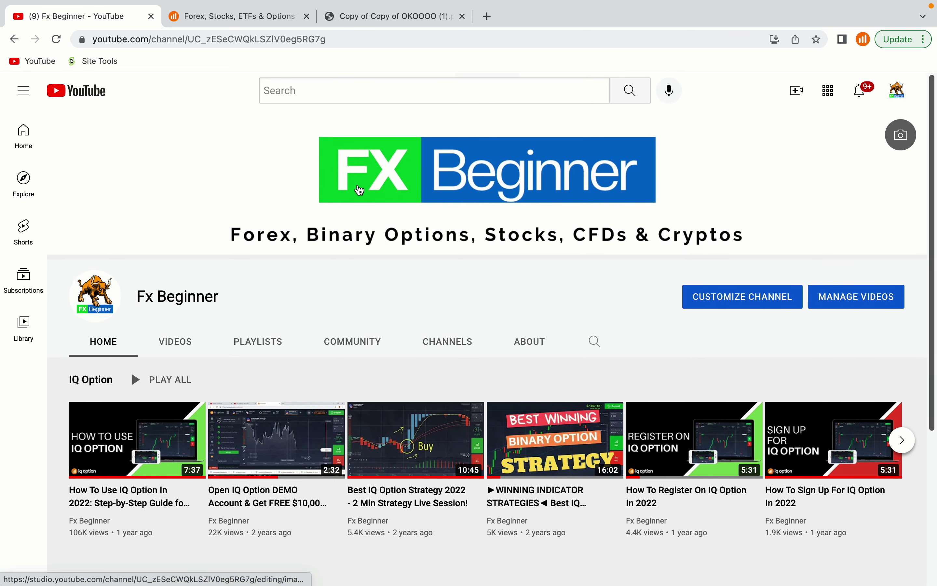
{"action": "left_click", "coordinate": [244, 16]}
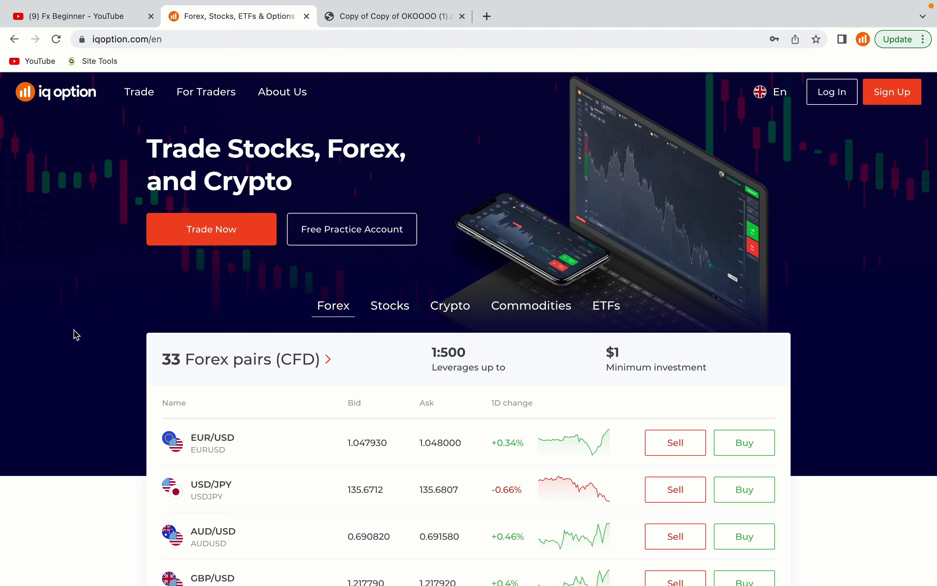
{"action": "scroll", "coordinate": [75, 333], "scroll_direction": "down", "scroll_amount": 5}
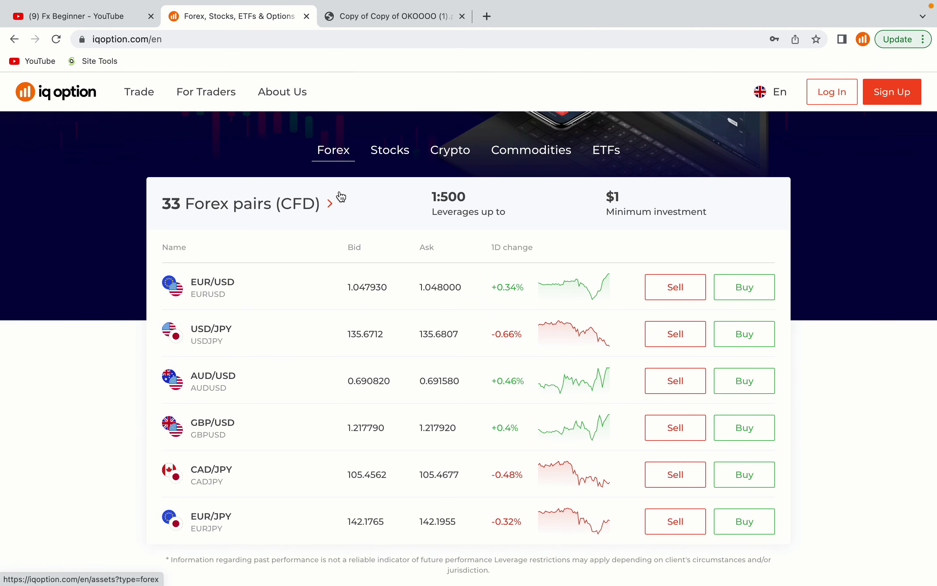
{"action": "left_click", "coordinate": [390, 161]}
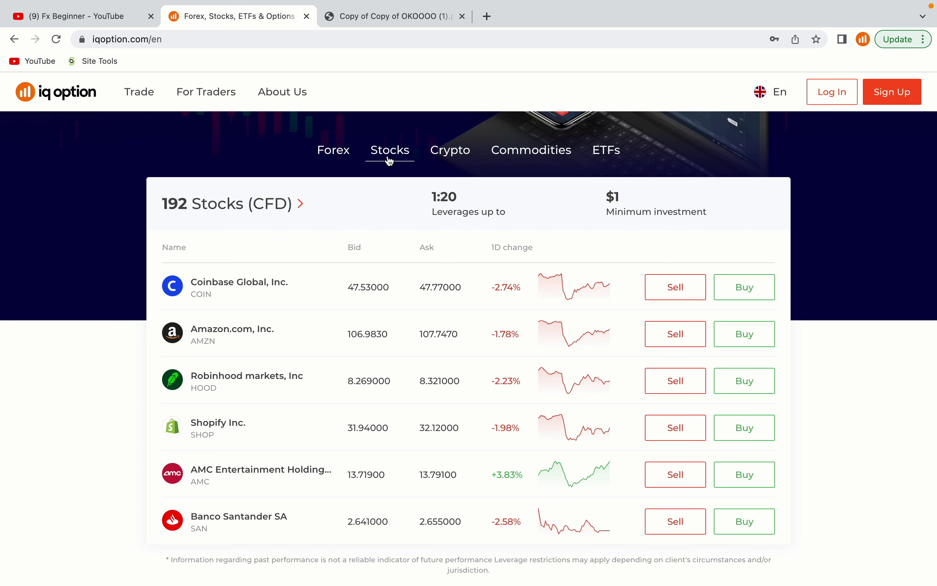
{"action": "left_click", "coordinate": [457, 156]}
{"action": "left_click", "coordinate": [538, 153]}
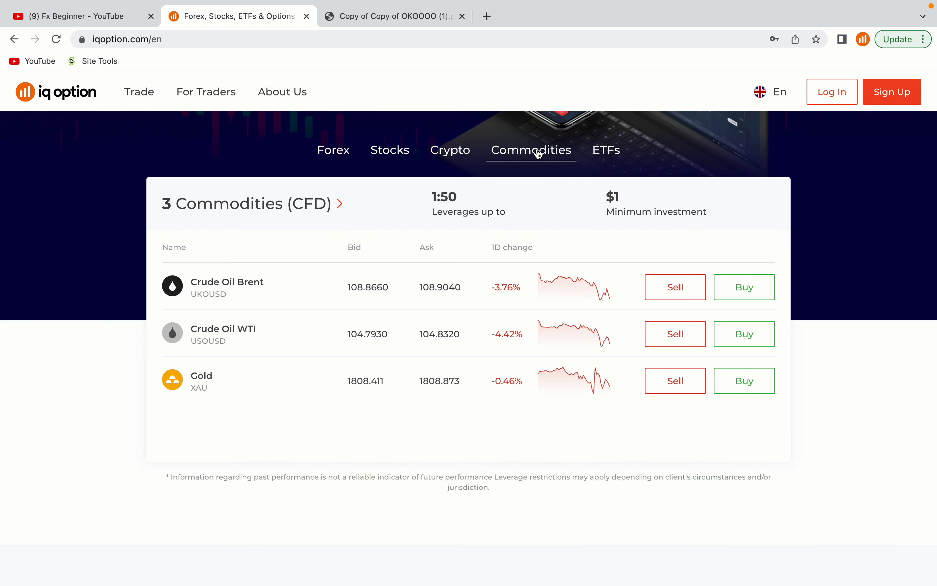
{"action": "left_click", "coordinate": [613, 152]}
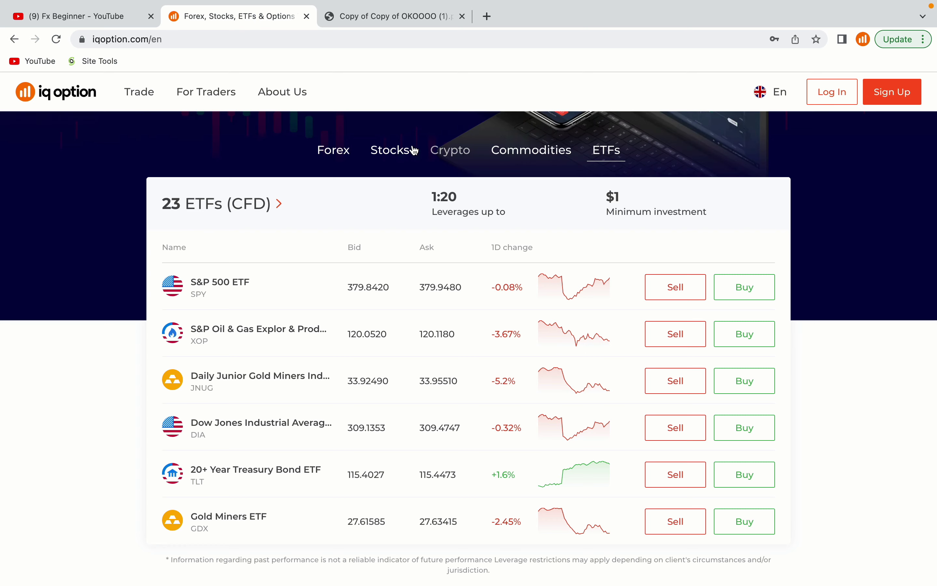
{"action": "left_click", "coordinate": [340, 152]}
{"action": "scroll", "coordinate": [107, 209], "scroll_direction": "up", "scroll_amount": 4}
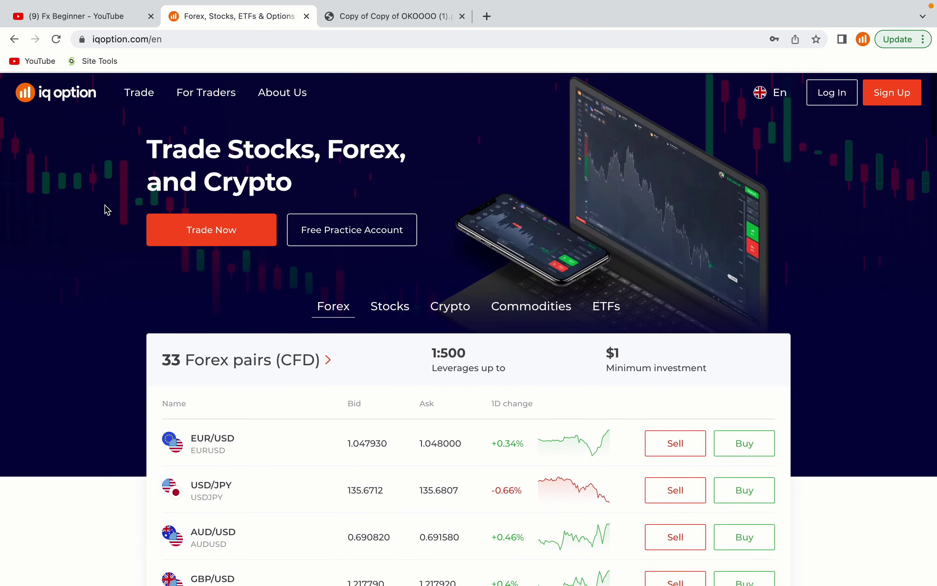
{"action": "scroll", "coordinate": [108, 209], "scroll_direction": "down", "scroll_amount": 14}
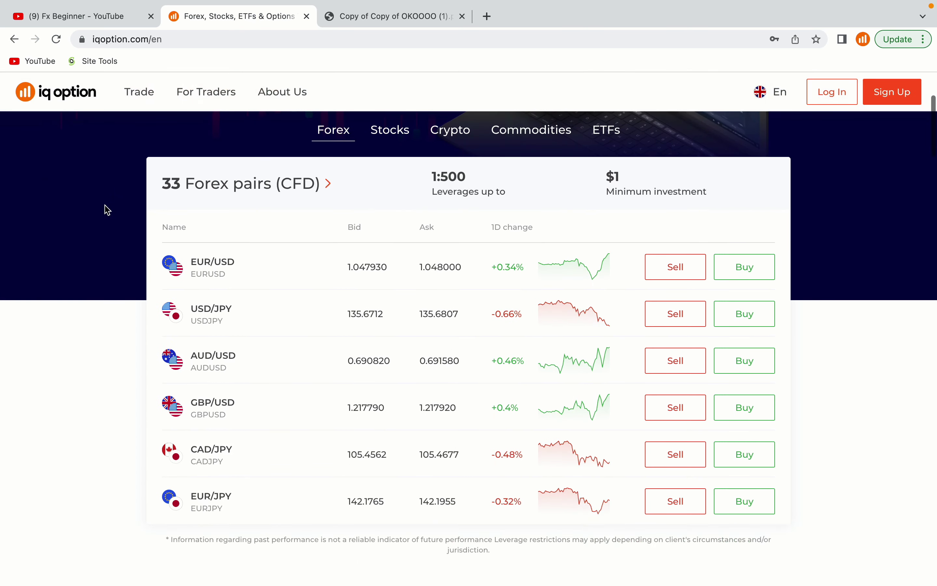
{"action": "scroll", "coordinate": [108, 210], "scroll_direction": "down", "scroll_amount": 12}
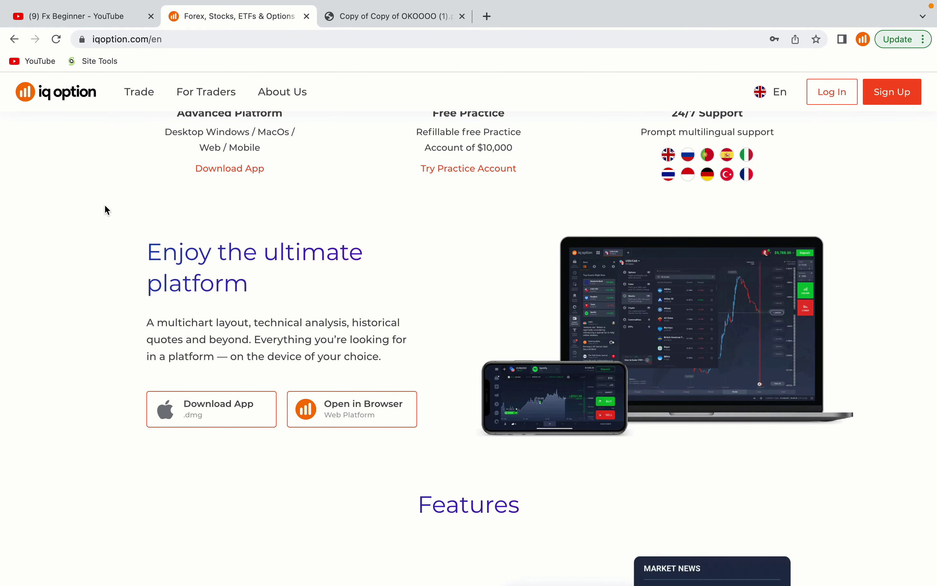
{"action": "scroll", "coordinate": [107, 210], "scroll_direction": "down", "scroll_amount": 10}
{"action": "scroll", "coordinate": [107, 210], "scroll_direction": "down", "scroll_amount": 10}
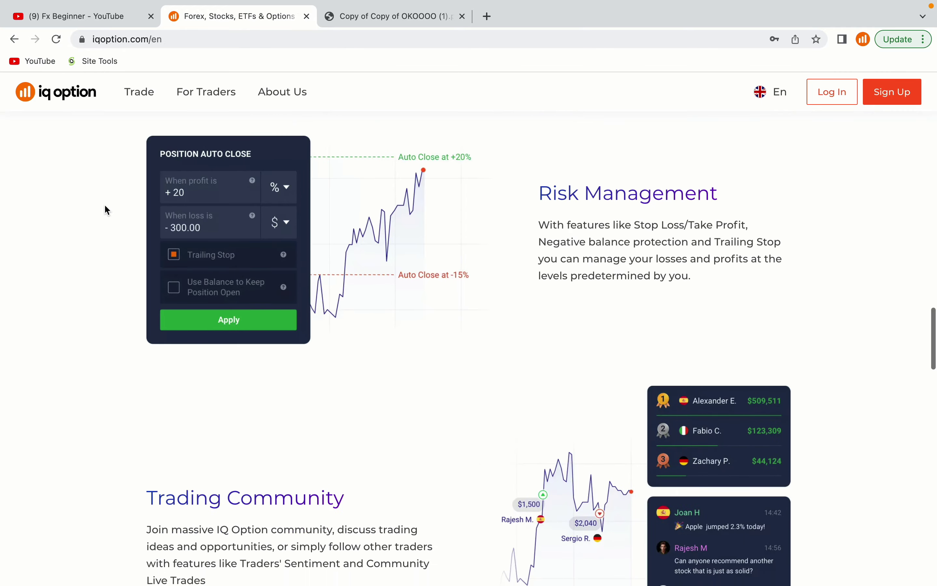
{"action": "scroll", "coordinate": [107, 209], "scroll_direction": "up", "scroll_amount": 6}
{"action": "scroll", "coordinate": [106, 206], "scroll_direction": "up", "scroll_amount": 20}
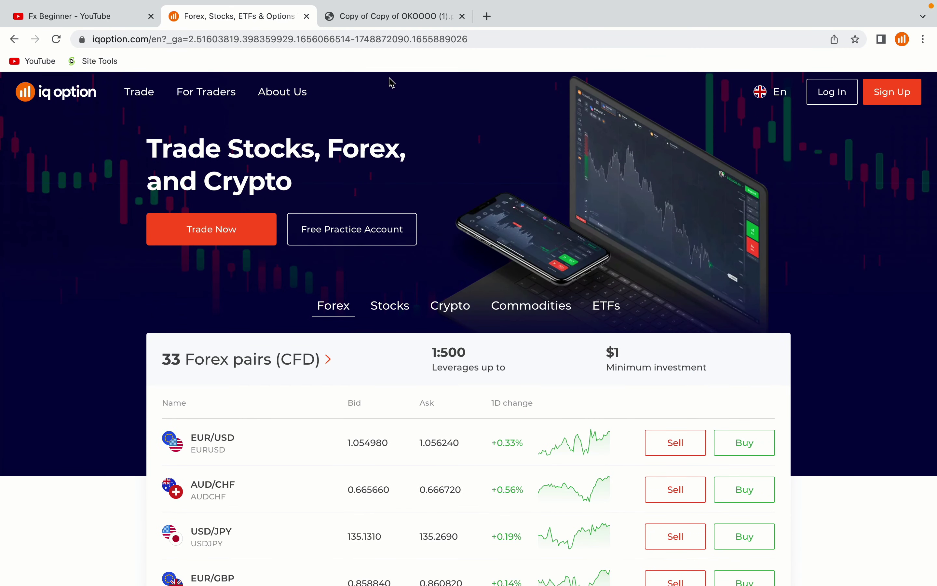
{"action": "left_click", "coordinate": [403, 16]}
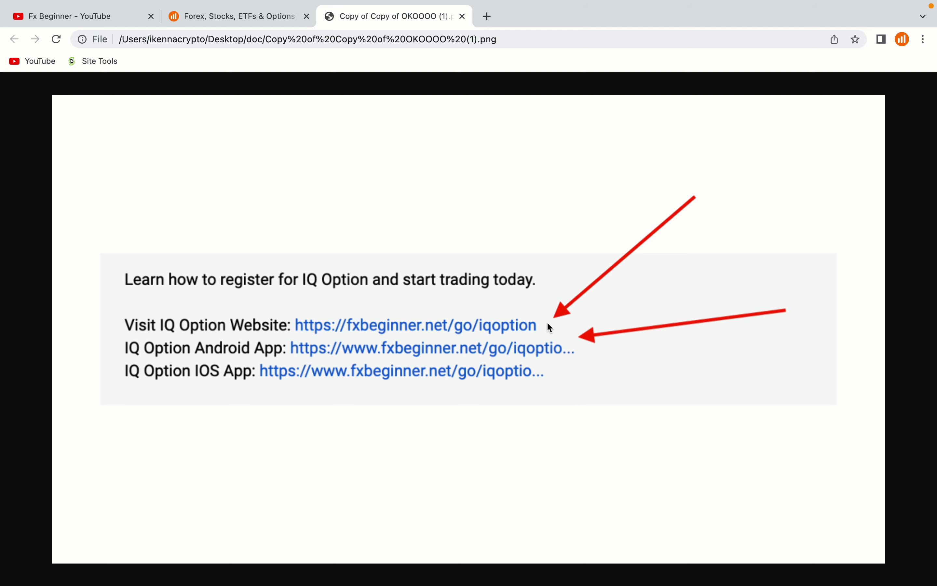
{"action": "left_click", "coordinate": [255, 17]}
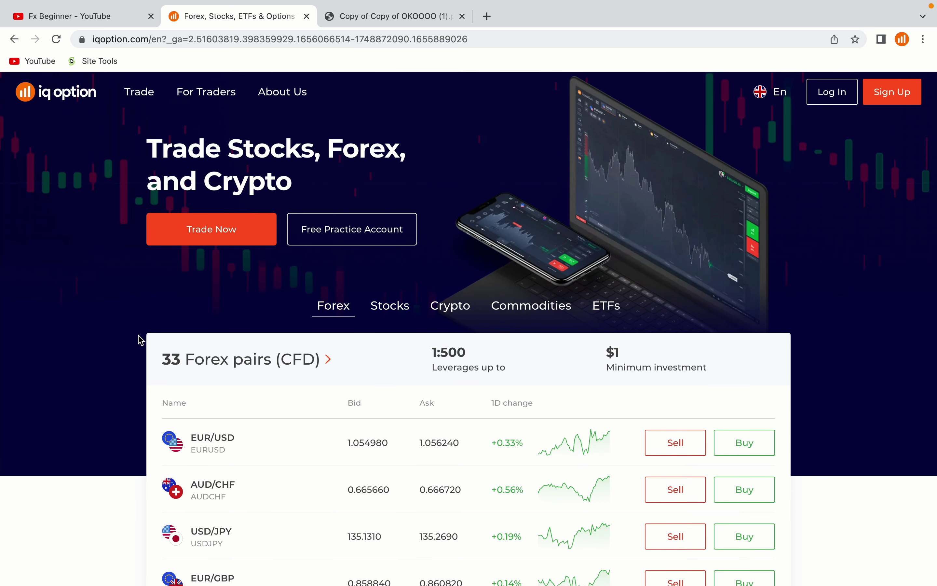
Open the Sign Up page at iqoption.com/en/register from the homepage header
{"action": "scroll", "coordinate": [140, 339], "scroll_direction": "down", "scroll_amount": 5}
{"action": "scroll", "coordinate": [140, 339], "scroll_direction": "up", "scroll_amount": 5}
{"action": "left_click", "coordinate": [893, 95]}
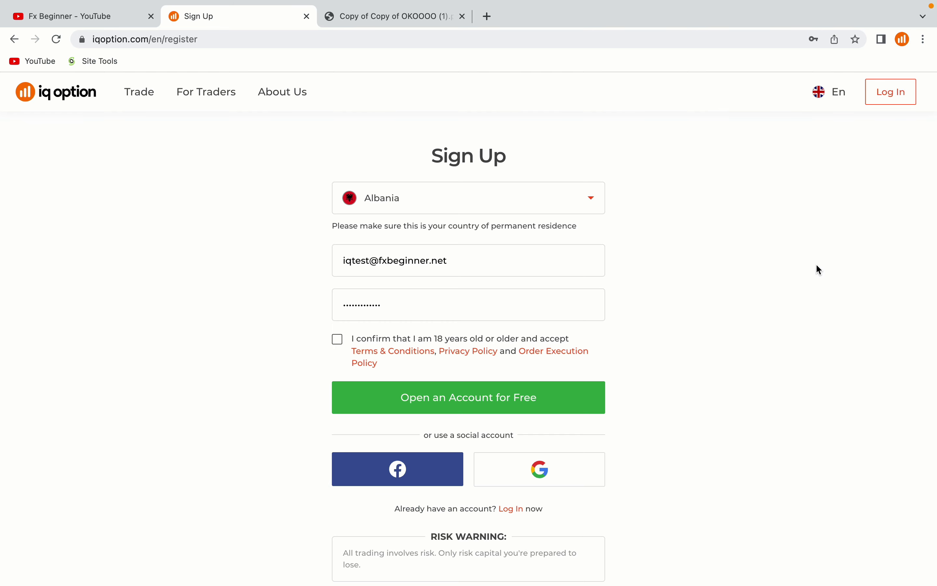
Set Falkland Islands (Malvinas) as the country of residence
{"action": "scroll", "coordinate": [817, 270], "scroll_direction": "down", "scroll_amount": 7}
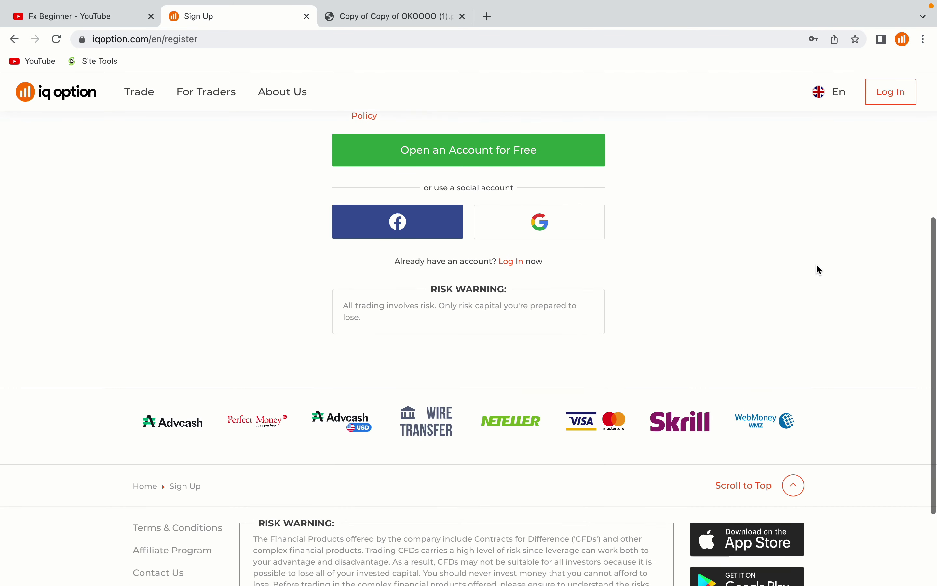
{"action": "scroll", "coordinate": [816, 270], "scroll_direction": "up", "scroll_amount": 7}
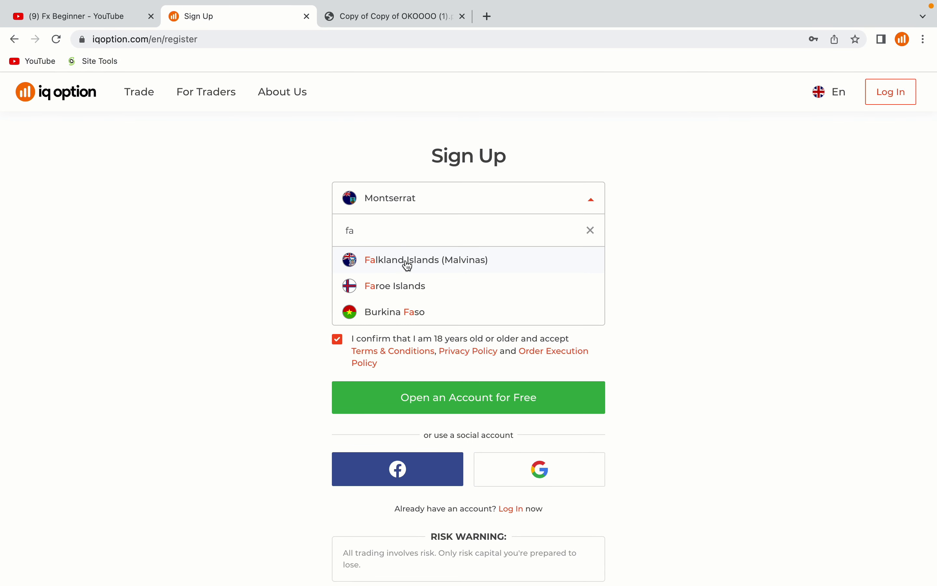
{"action": "left_click", "coordinate": [408, 266]}
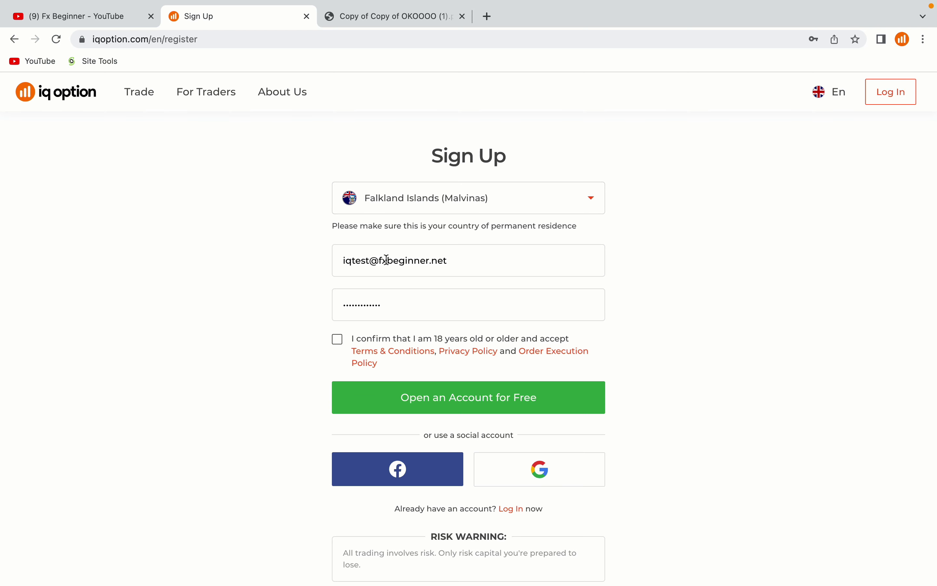
Verify the pre-filled email and password, then submit the form to create the account
{"action": "left_click", "coordinate": [380, 266]}
{"action": "left_click_drag", "start_coordinate": [335, 260], "coordinate": [450, 265]}
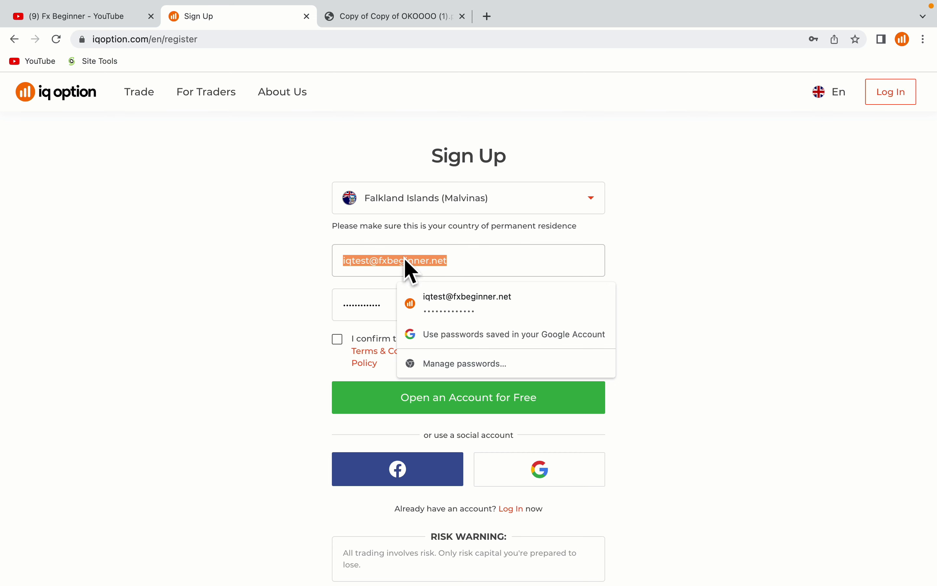
{"action": "left_click", "coordinate": [449, 260]}
{"action": "left_click", "coordinate": [306, 285]}
{"action": "left_click", "coordinate": [353, 306]}
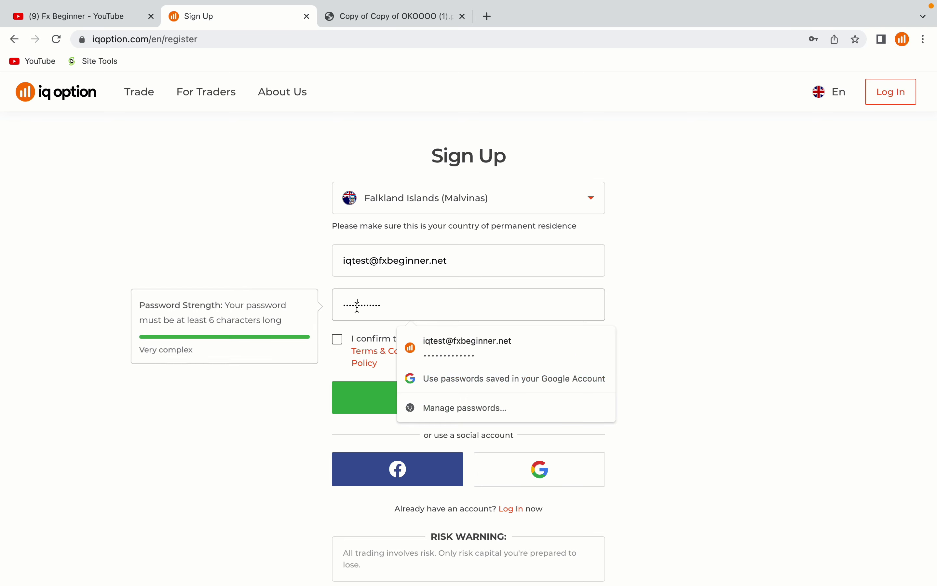
{"action": "left_click_drag", "start_coordinate": [343, 305], "coordinate": [392, 306]}
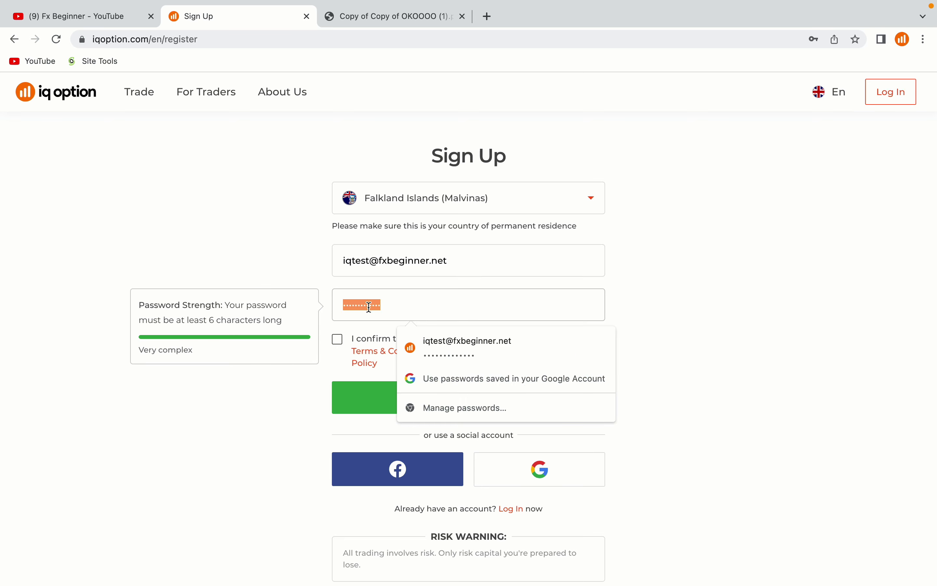
{"action": "left_click", "coordinate": [297, 241]}
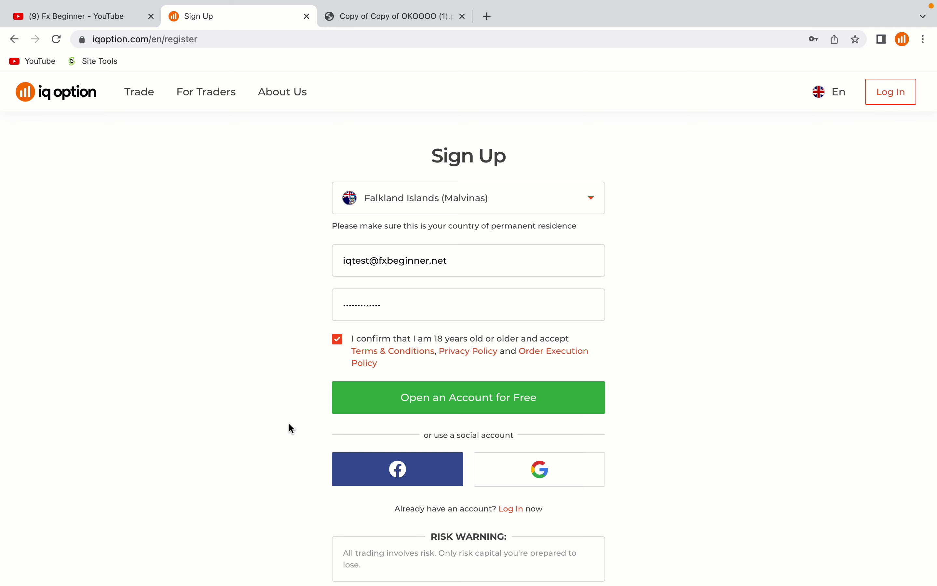
{"action": "left_click", "coordinate": [472, 408]}
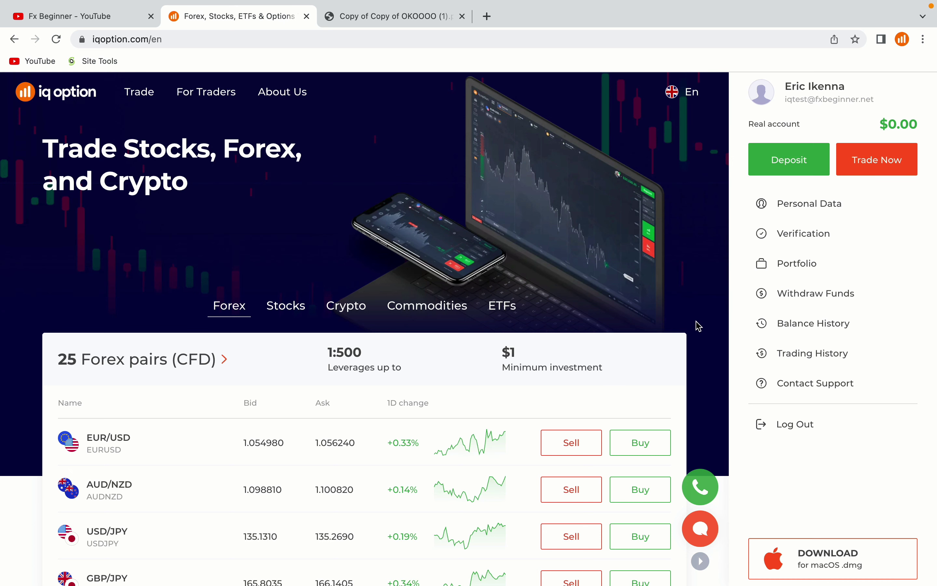
Scroll the logged-in home page while the EUR/USD (OTC) traderoom loads
{"action": "scroll", "coordinate": [704, 334], "scroll_direction": "down", "scroll_amount": 1}
{"action": "scroll", "coordinate": [704, 334], "scroll_direction": "down", "scroll_amount": 15}
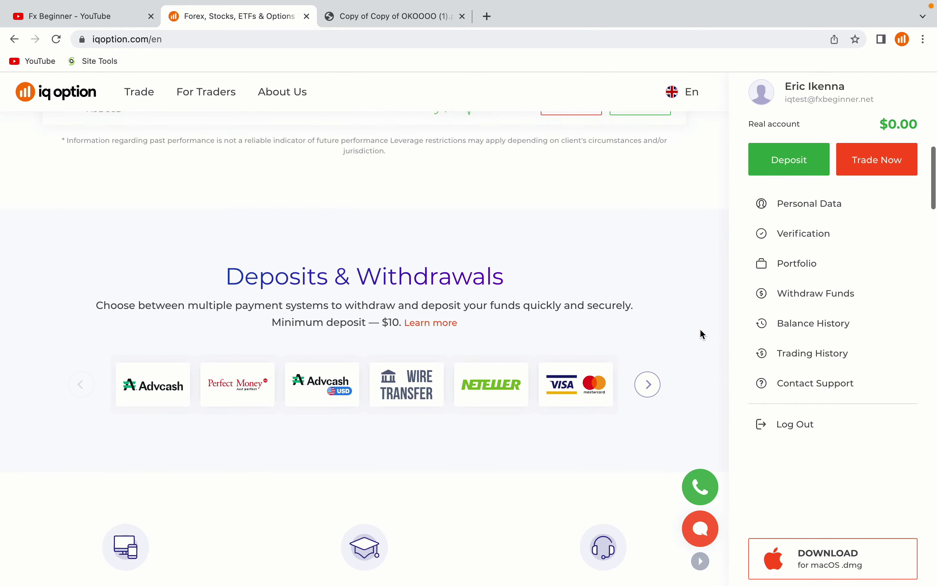
{"action": "scroll", "coordinate": [700, 330], "scroll_direction": "up", "scroll_amount": 15}
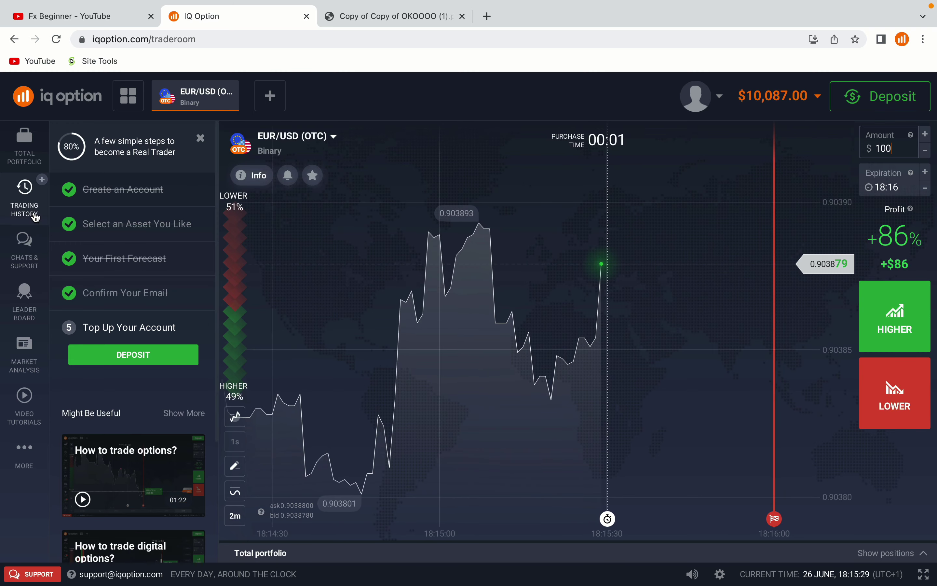
Close the beginner panel, browse asset categories, and open EUR/USD (OTC) binary in a chart
{"action": "left_click", "coordinate": [200, 138]}
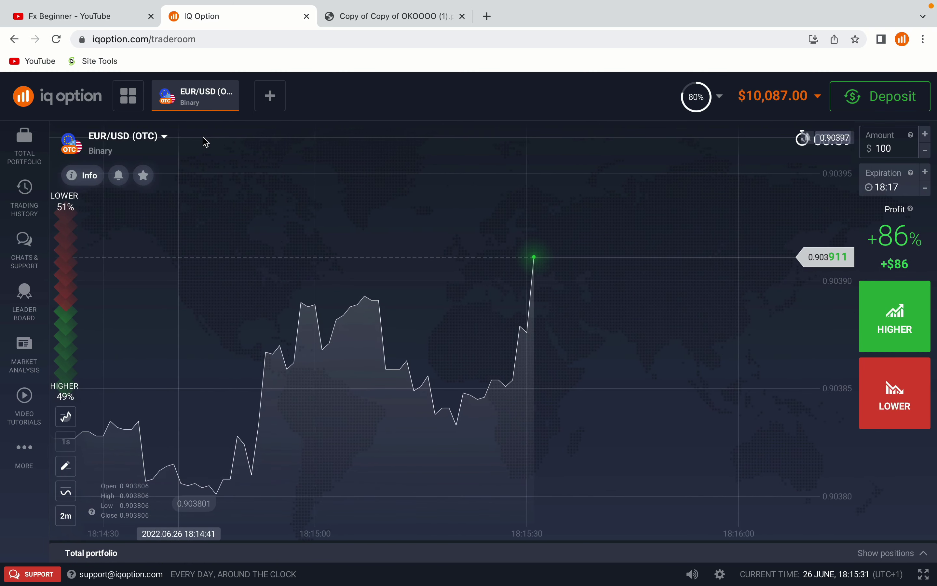
{"action": "left_click", "coordinate": [277, 100]}
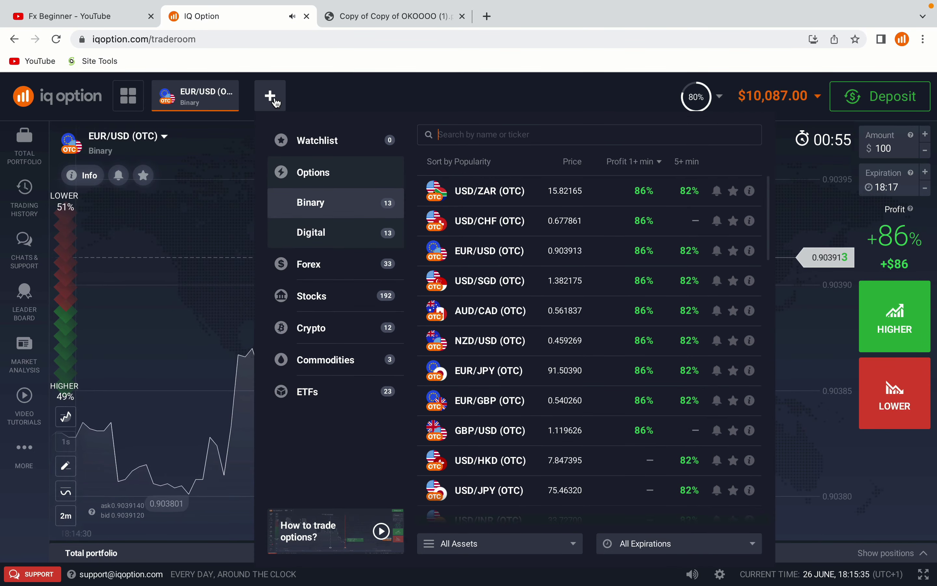
{"action": "left_click", "coordinate": [329, 263]}
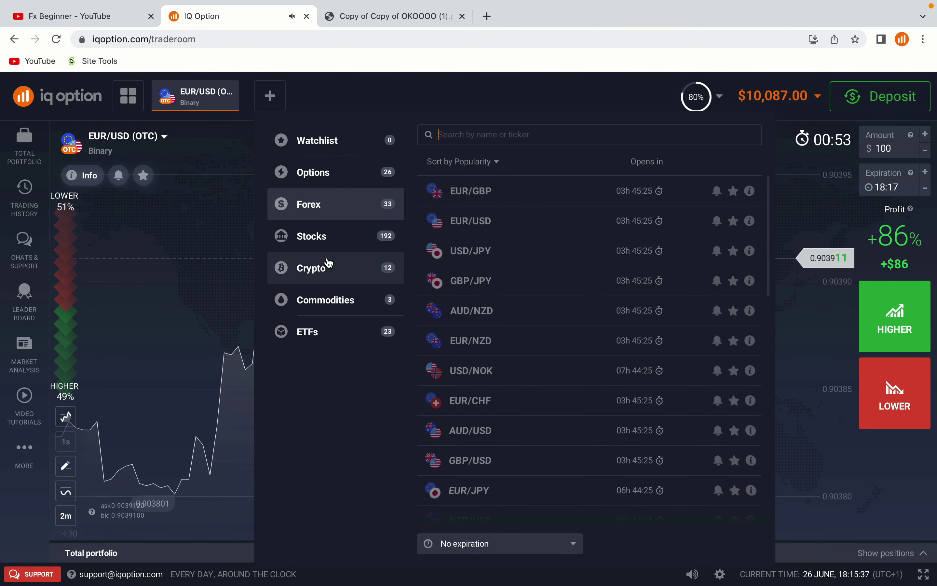
{"action": "left_click", "coordinate": [319, 248]}
{"action": "left_click", "coordinate": [317, 266]}
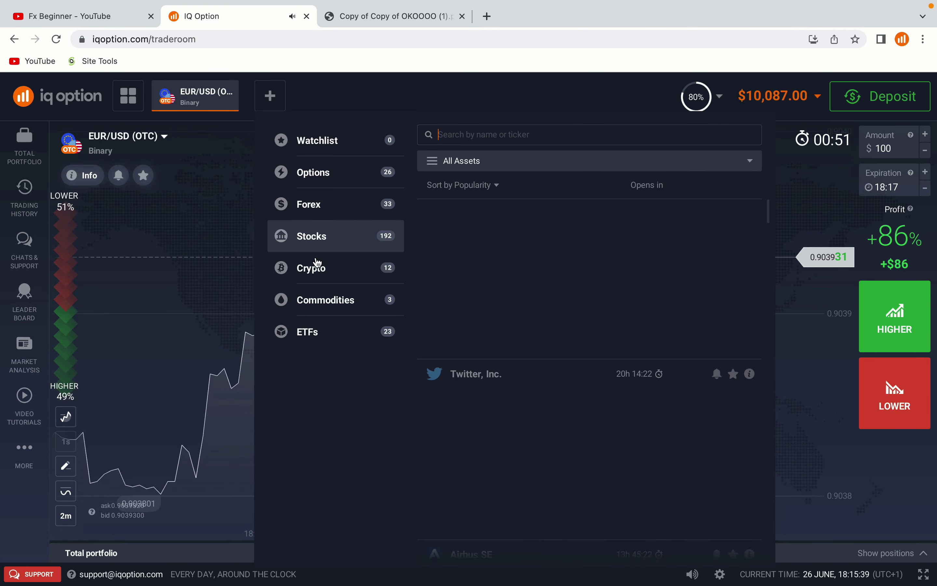
{"action": "left_click", "coordinate": [312, 295]}
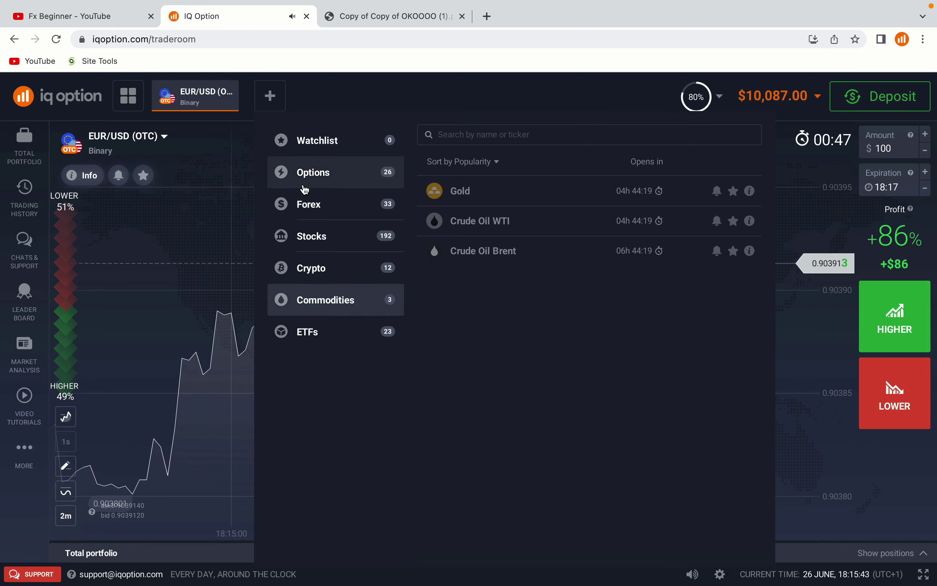
{"action": "left_click", "coordinate": [310, 173]}
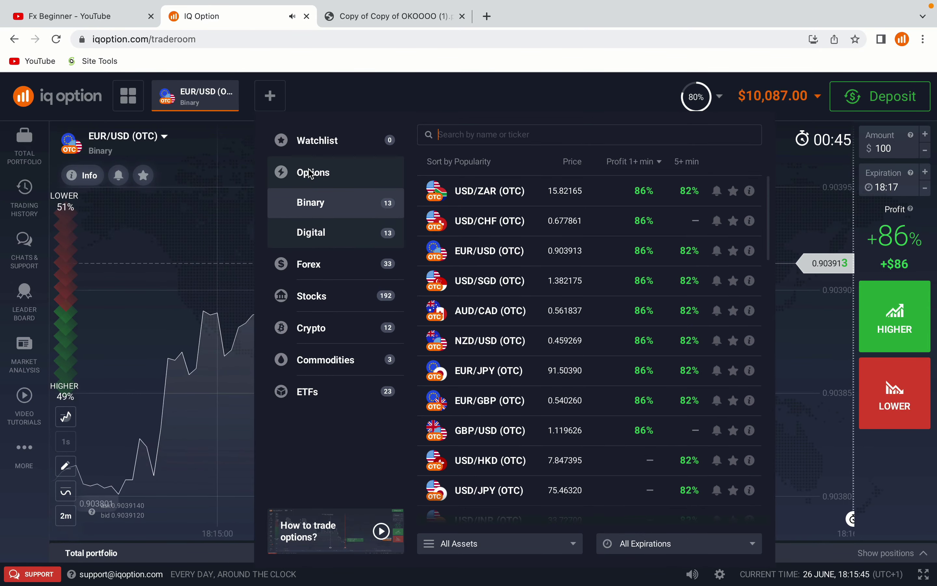
{"action": "left_click", "coordinate": [475, 250]}
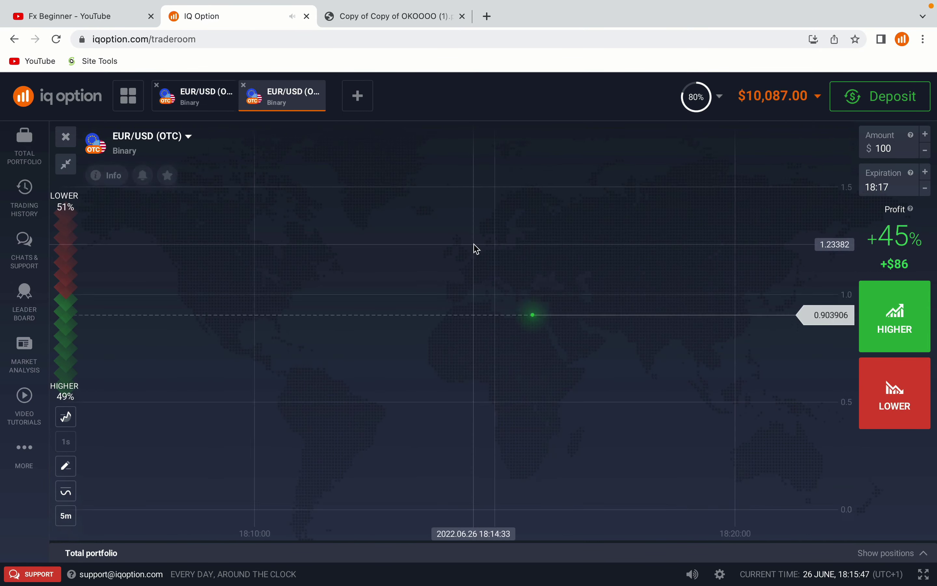
Close the duplicate chart tab and place a $100 LOWER trade on EUR/USD (OTC)
{"action": "left_click", "coordinate": [157, 85]}
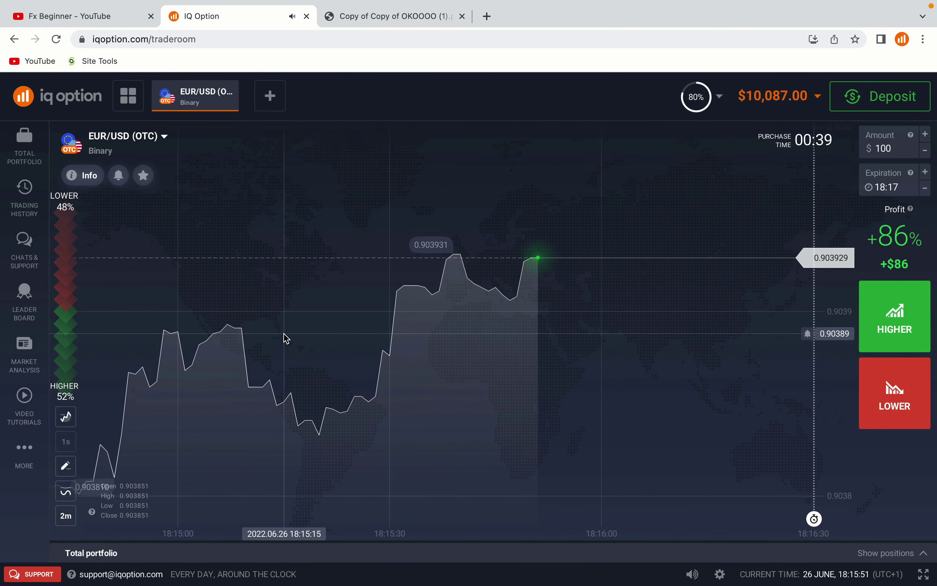
{"action": "left_click", "coordinate": [896, 147]}
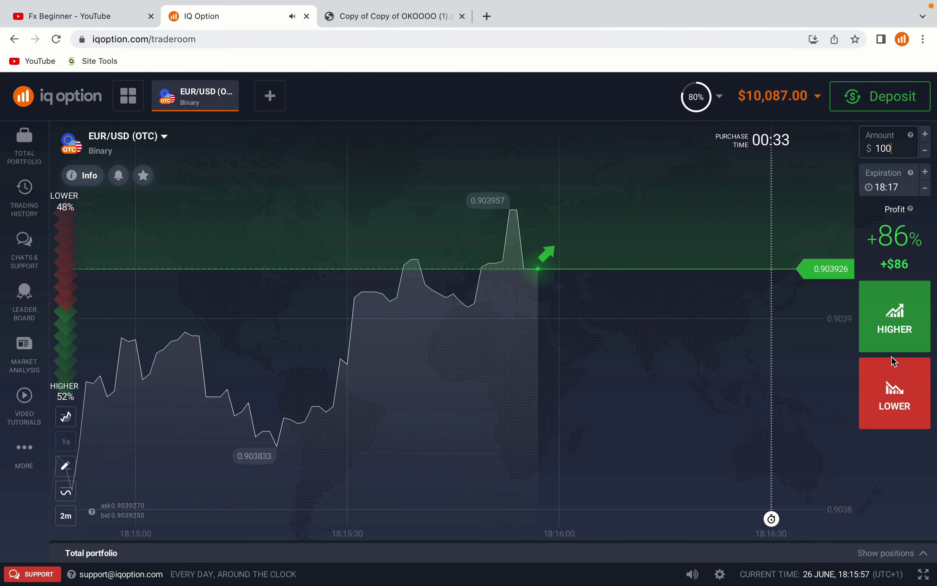
{"action": "left_click", "coordinate": [892, 383]}
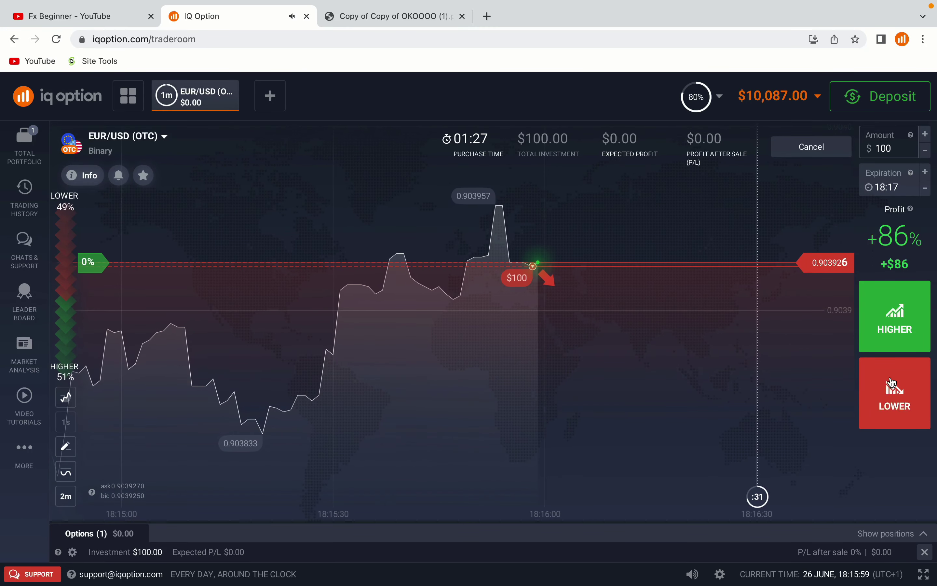